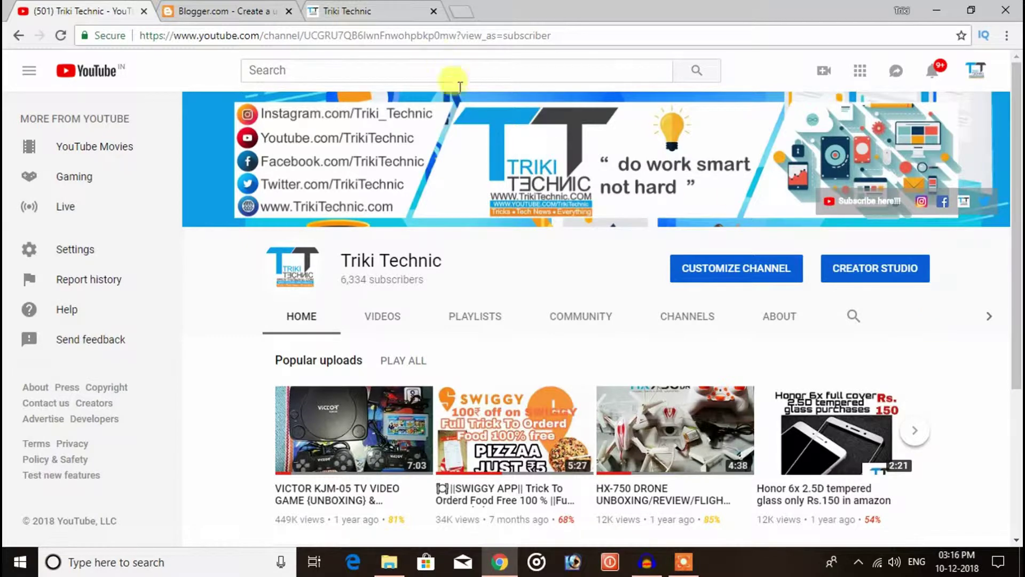
pyautogui.click(227, 11)
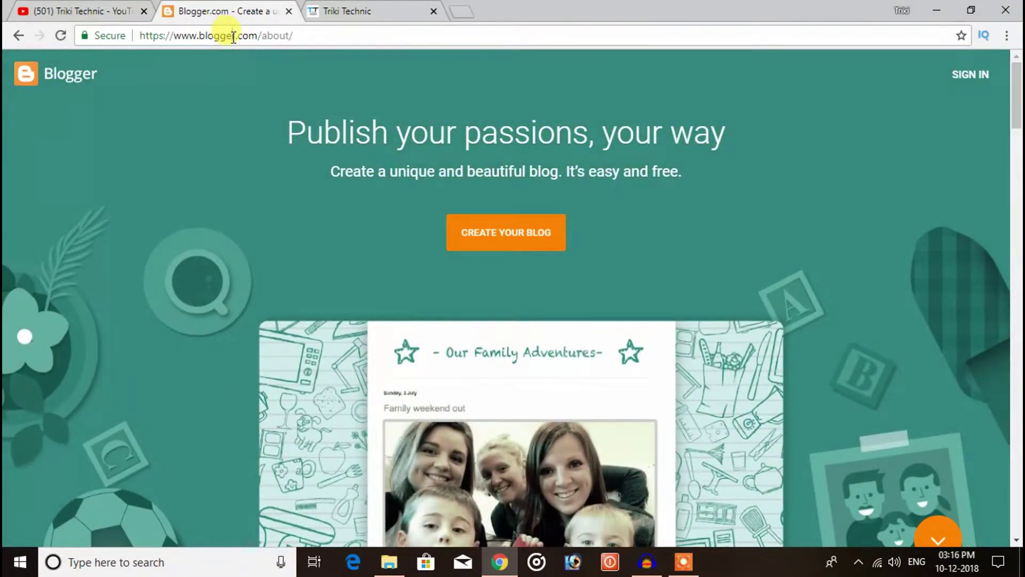
pyautogui.moveTo(214, 36); pyautogui.dragTo(233, 36)
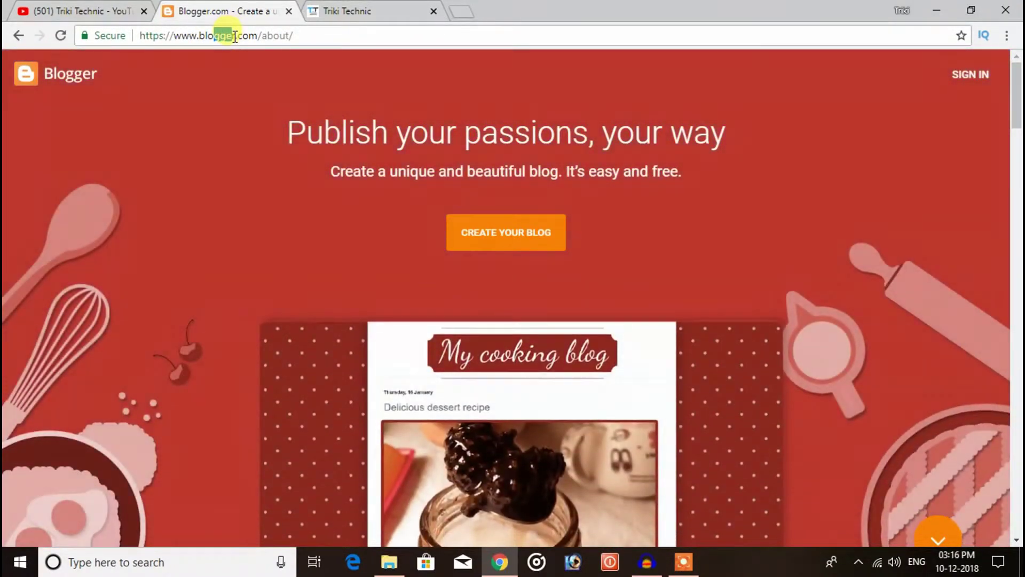
pyautogui.moveTo(235, 36); pyautogui.dragTo(200, 46)
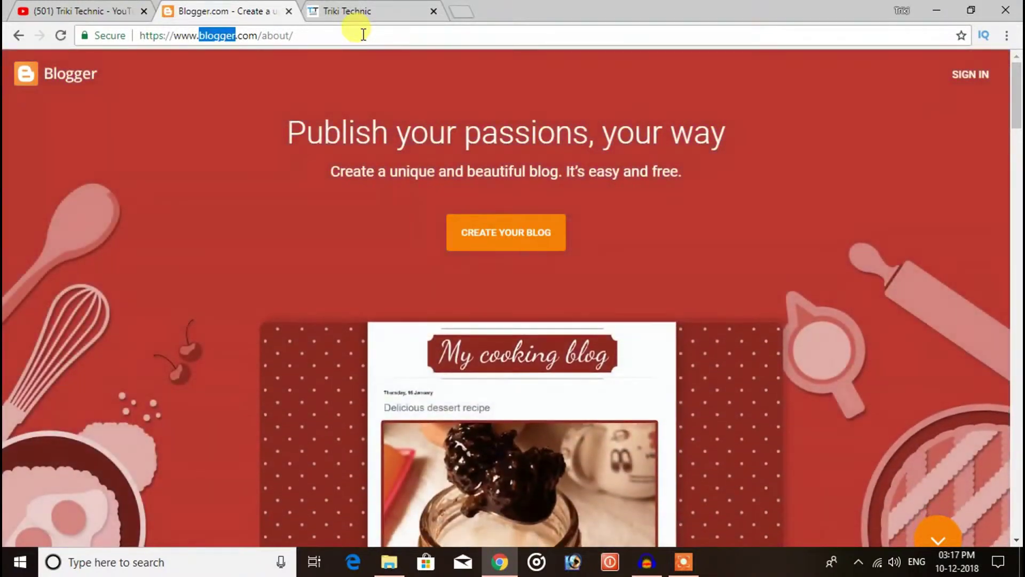
pyautogui.click(364, 34)
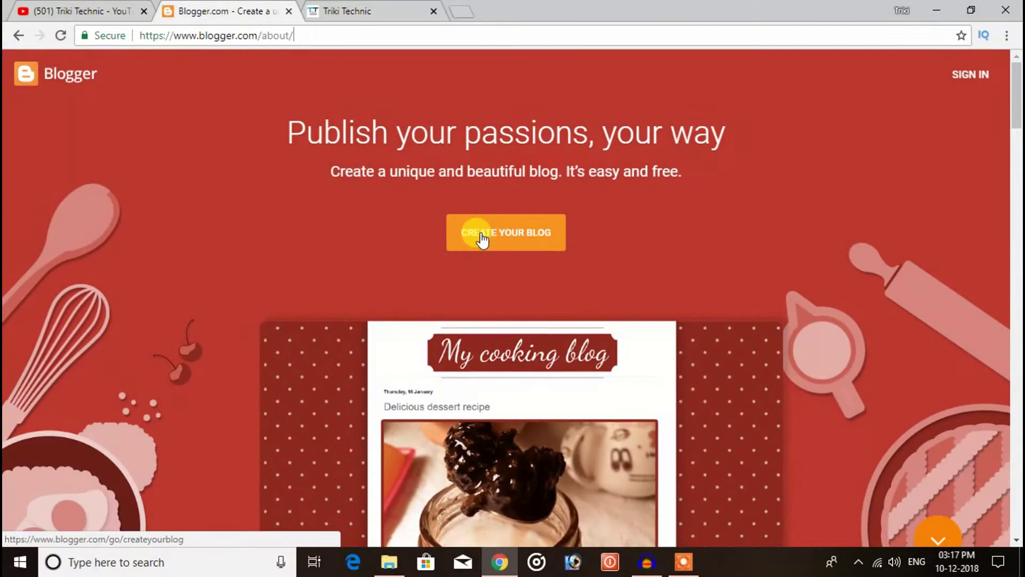
# Step: Start creating a blog and sign in with the second listed Google account by entering the account password
pyautogui.click(483, 239)
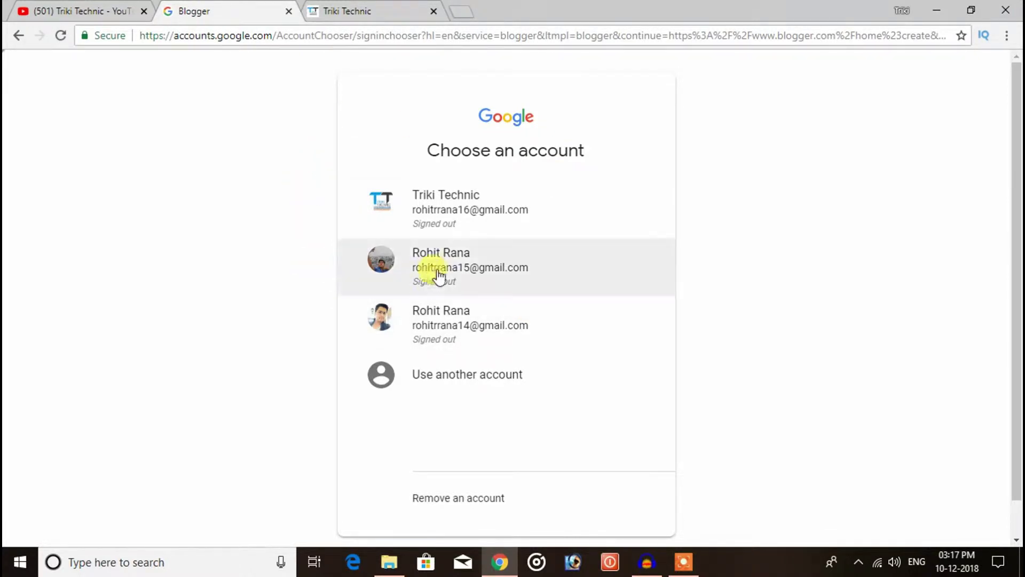
pyautogui.click(481, 271)
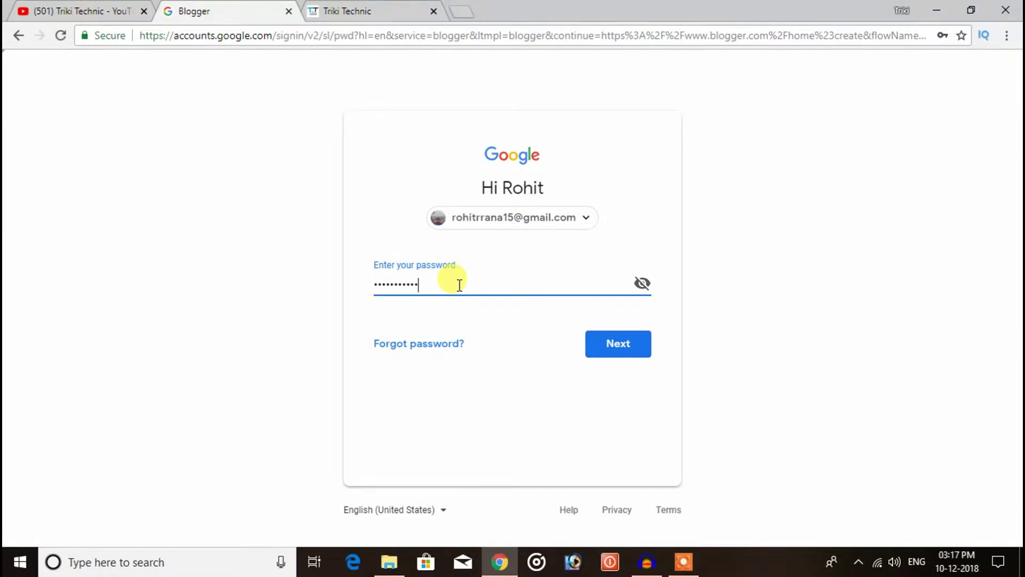
pyautogui.press('Return')
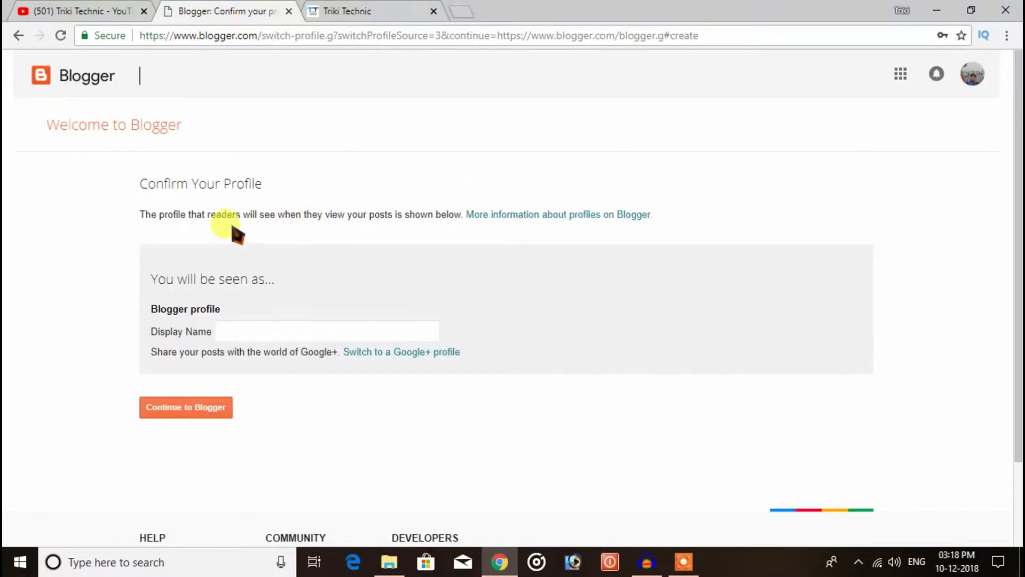
# Step: Enter the author's full name as the Blogger profile display name and continue to Blogger
pyautogui.click(278, 338)
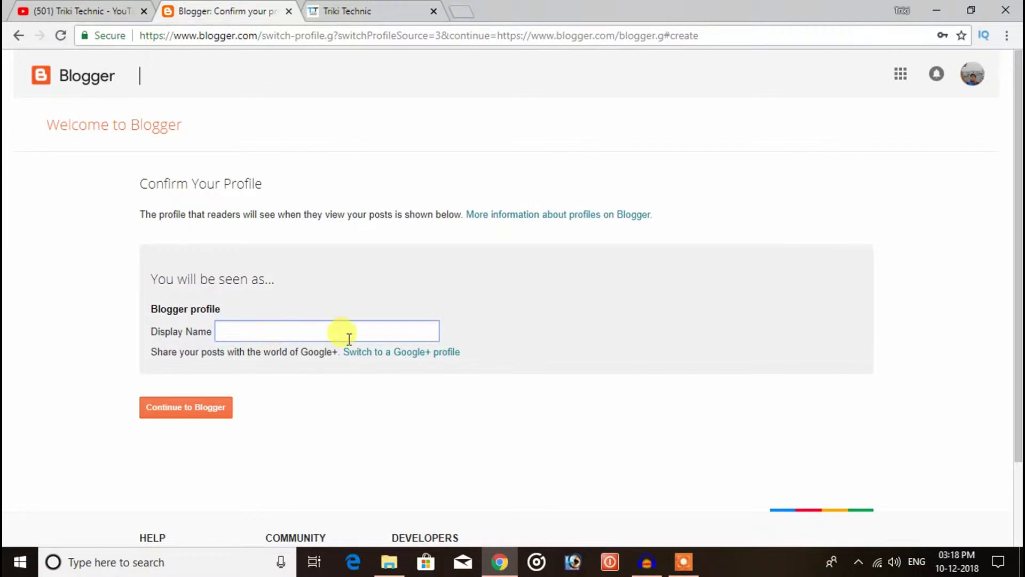
pyautogui.write('Rohit RANA')
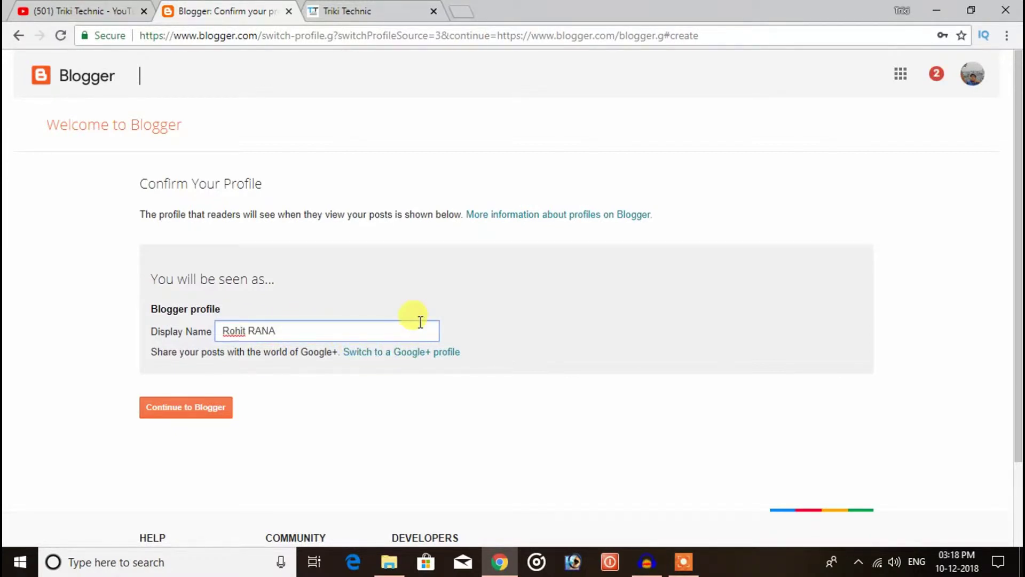
pyautogui.click(211, 411)
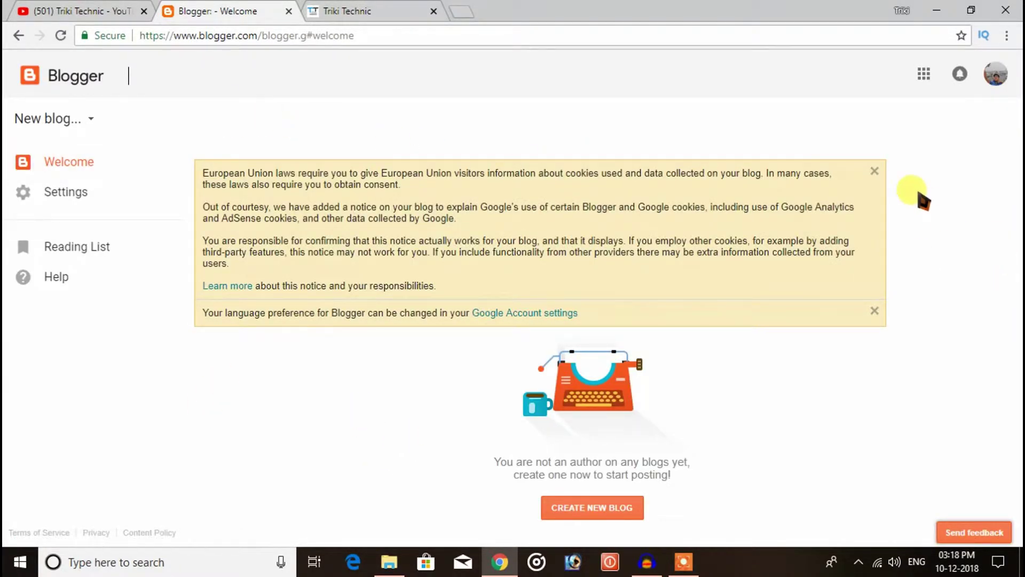
# Step: Dismiss the European Union cookie notice and the language preference notice on the welcome page
pyautogui.click(875, 175)
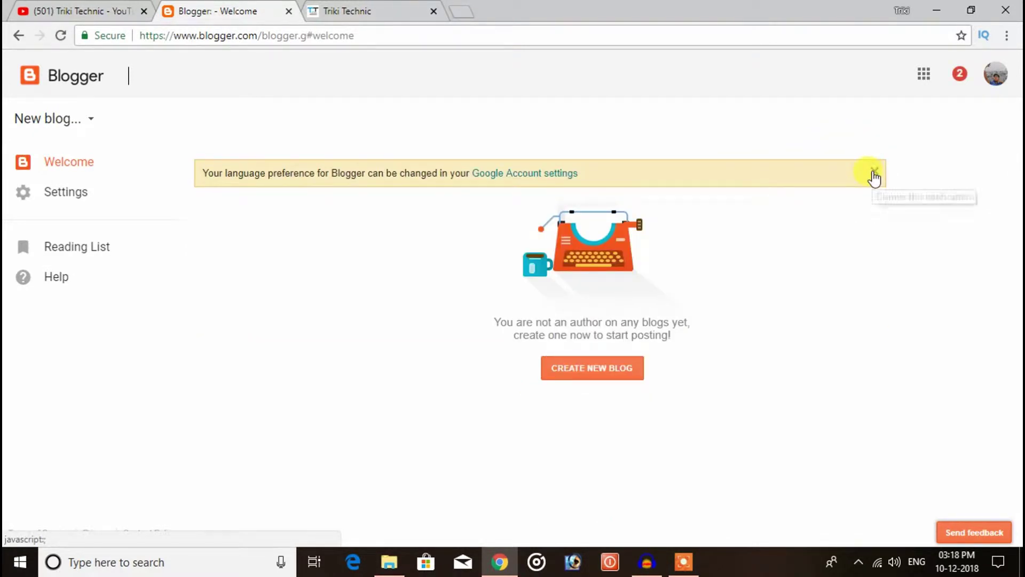
pyautogui.click(874, 172)
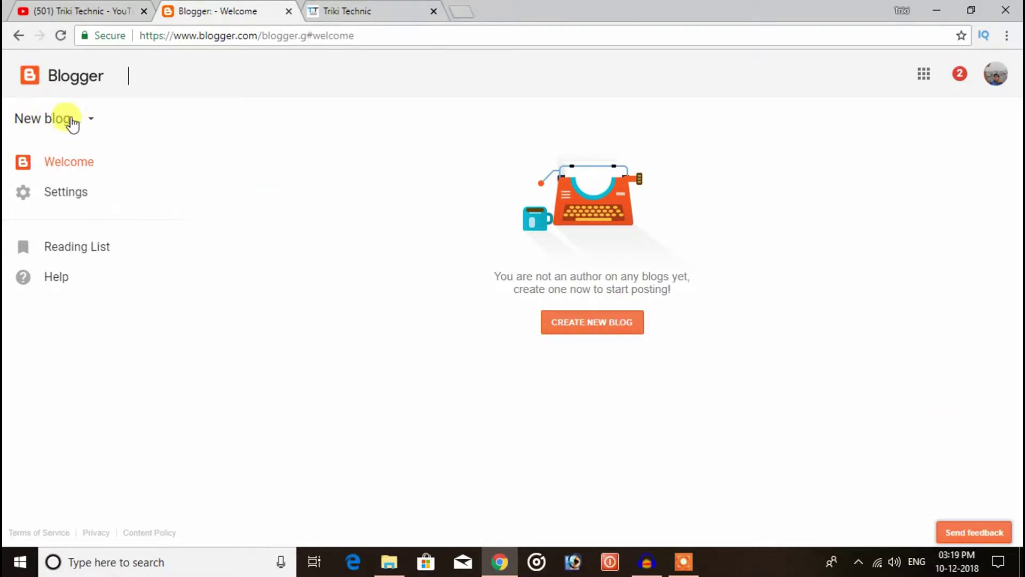
pyautogui.click(91, 122)
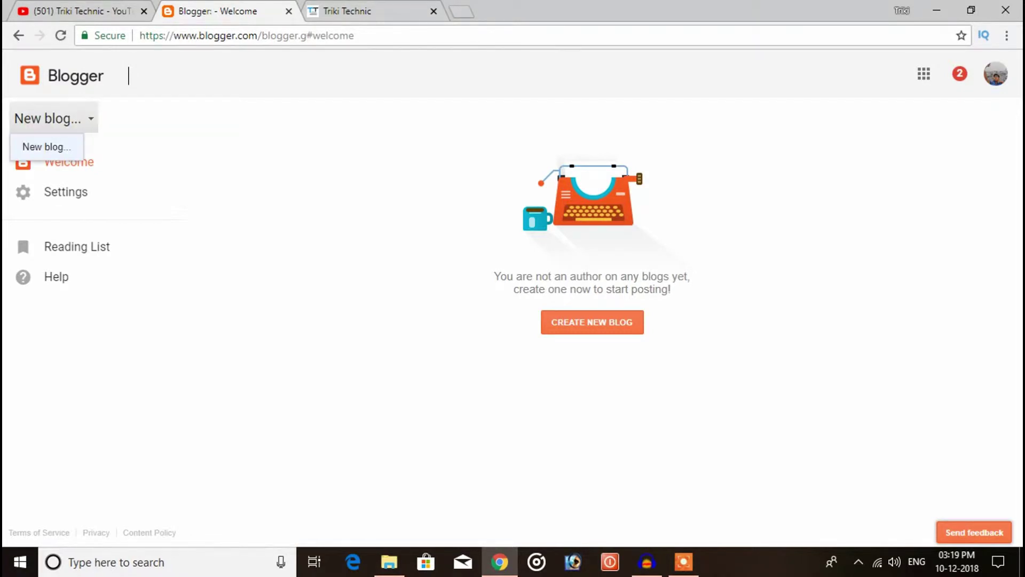
pyautogui.click(168, 141)
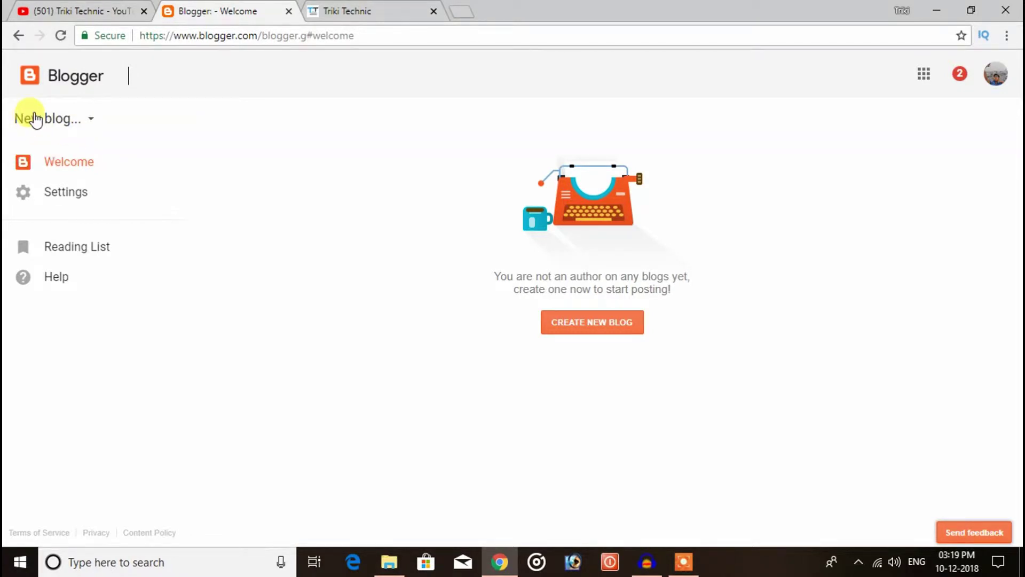
# Step: Start a new blog titled "My First Blog" and set its address to MFB0001.blogspot.com
pyautogui.click(587, 334)
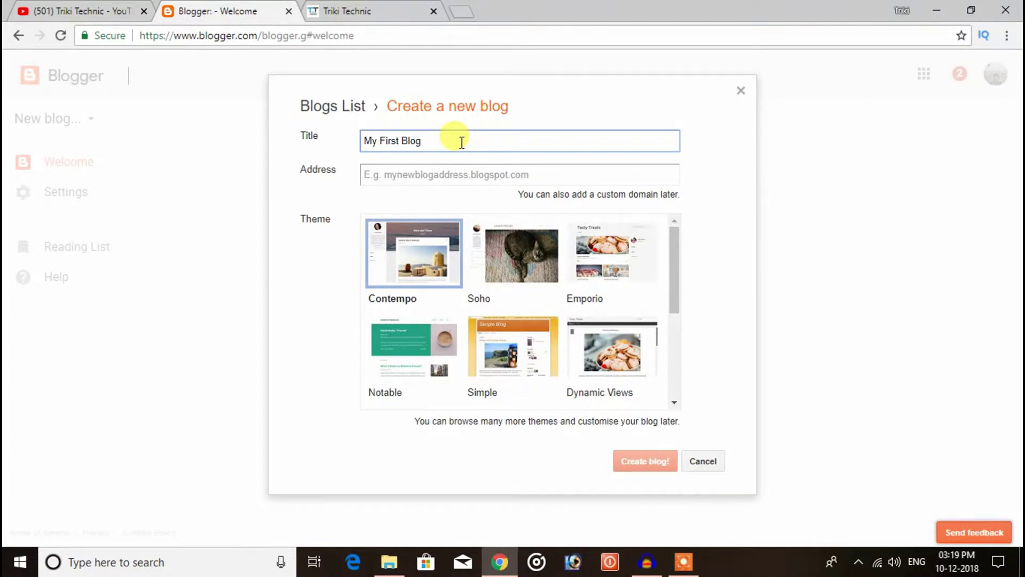
pyautogui.click(435, 172)
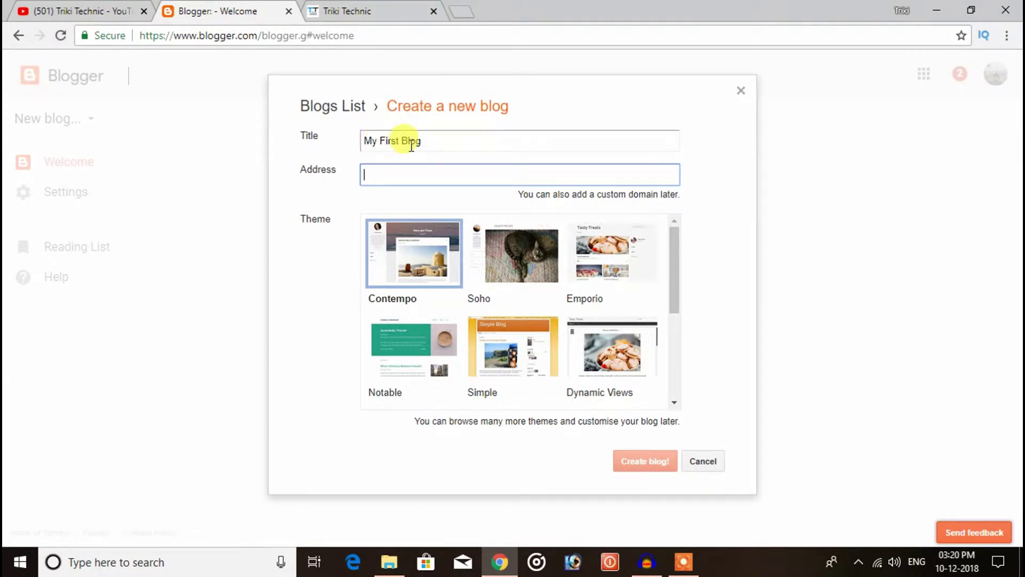
pyautogui.write('mfb')
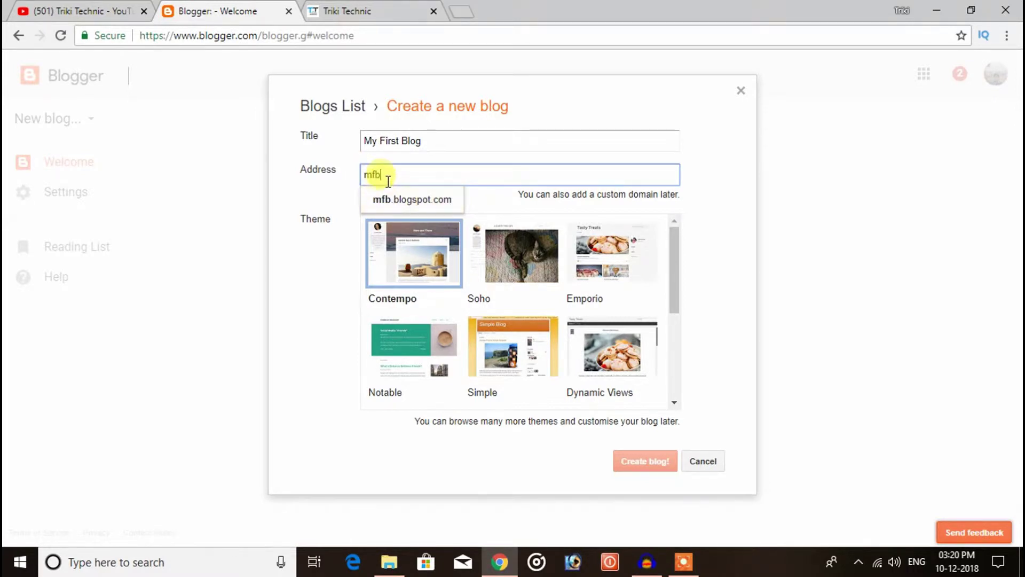
pyautogui.click(411, 199)
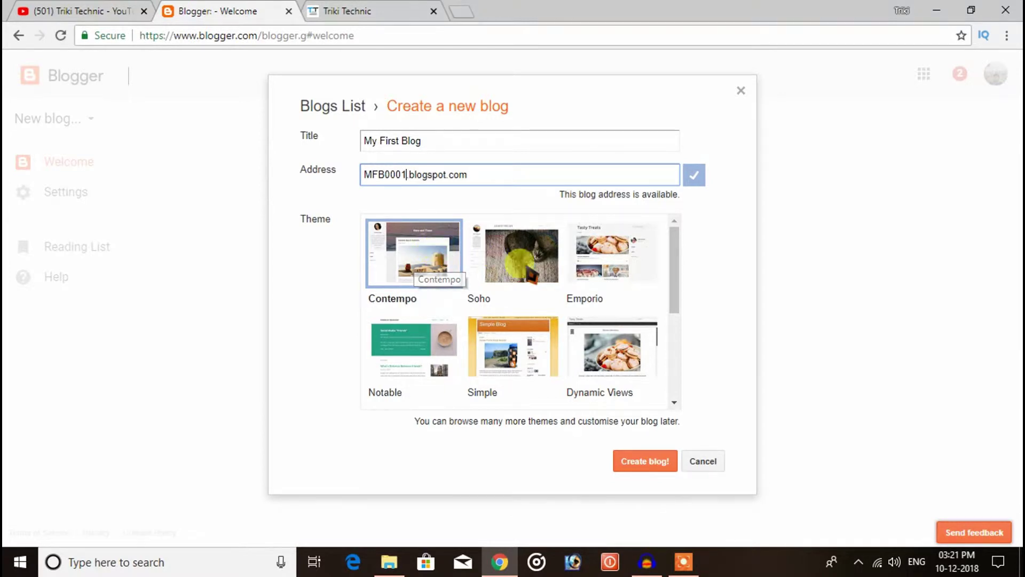
# Step: Create the blog with the Contempo theme and dismiss the Google Domains offer
pyautogui.moveTo(676, 252); pyautogui.dragTo(692, 234)
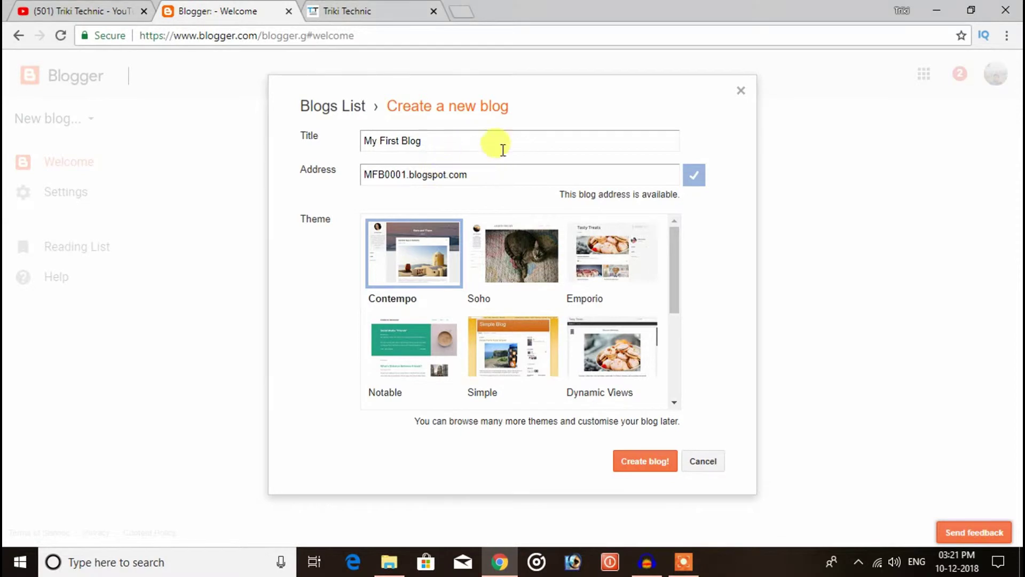
pyautogui.tripleClick(524, 177)
pyautogui.click(660, 471)
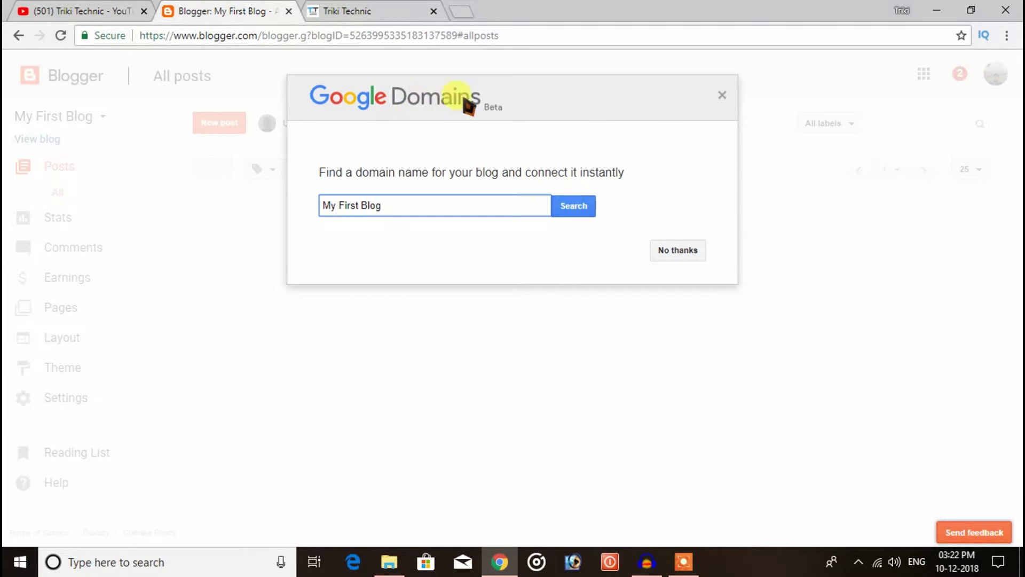
pyautogui.click(722, 98)
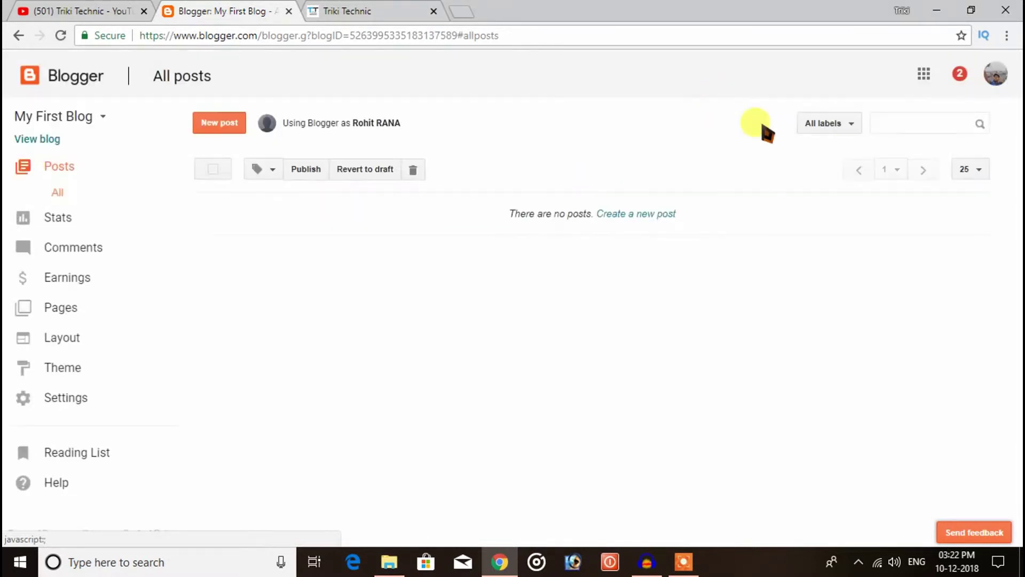
# Step: View the published blog and check its title, empty post area and side menu
pyautogui.click(40, 140)
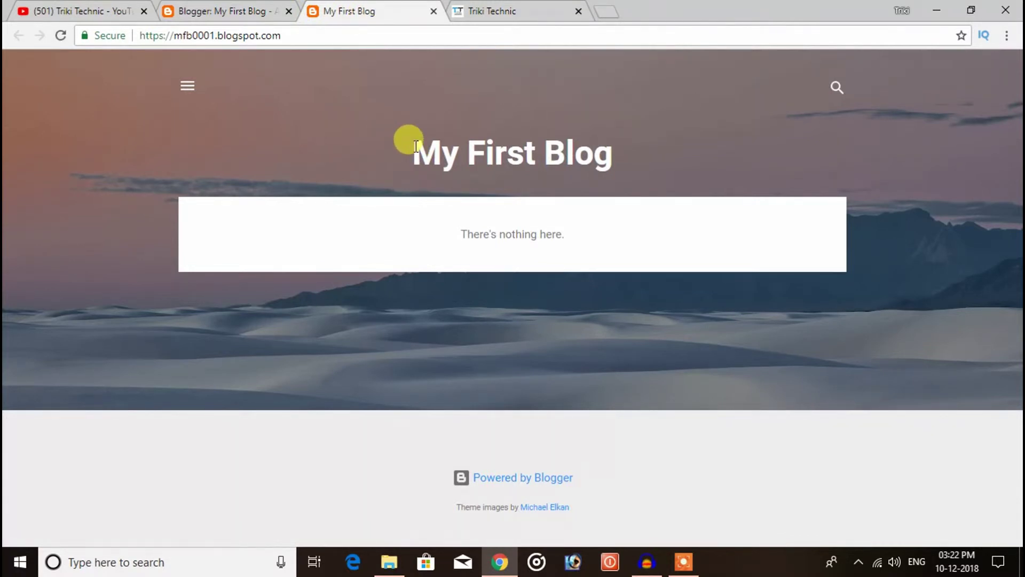
pyautogui.moveTo(416, 146); pyautogui.dragTo(702, 161)
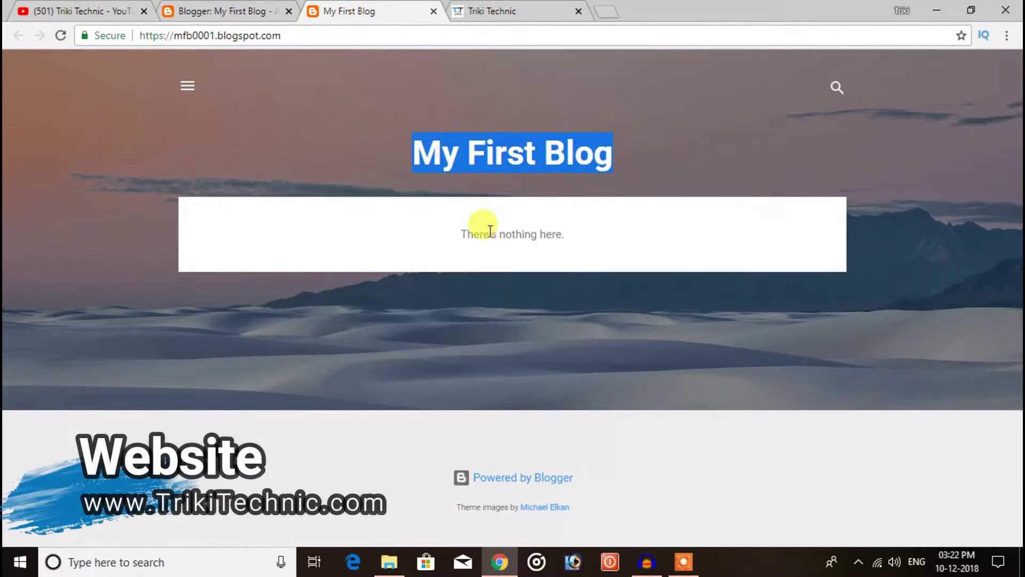
pyautogui.rightClick(518, 258)
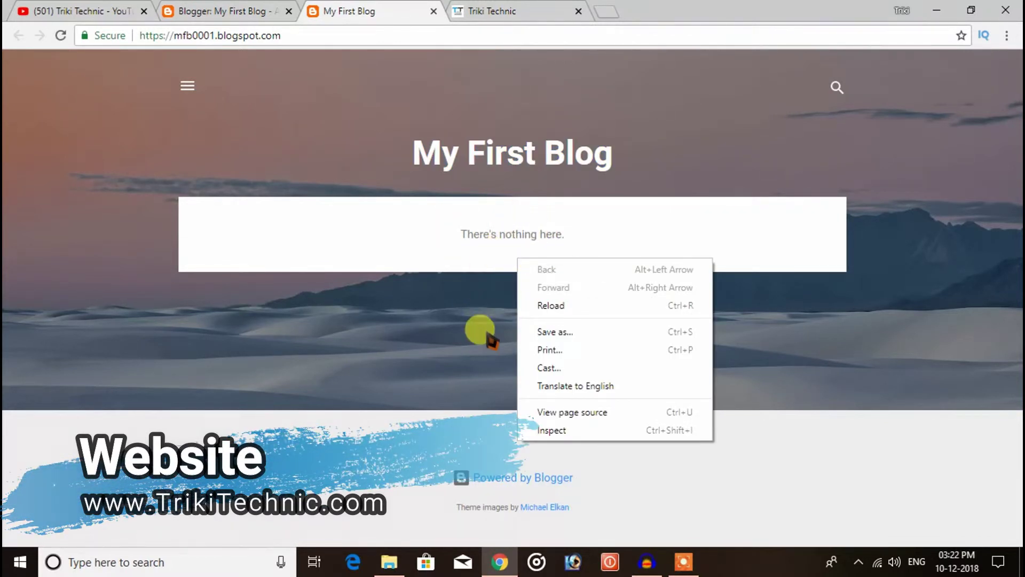
pyautogui.click(831, 501)
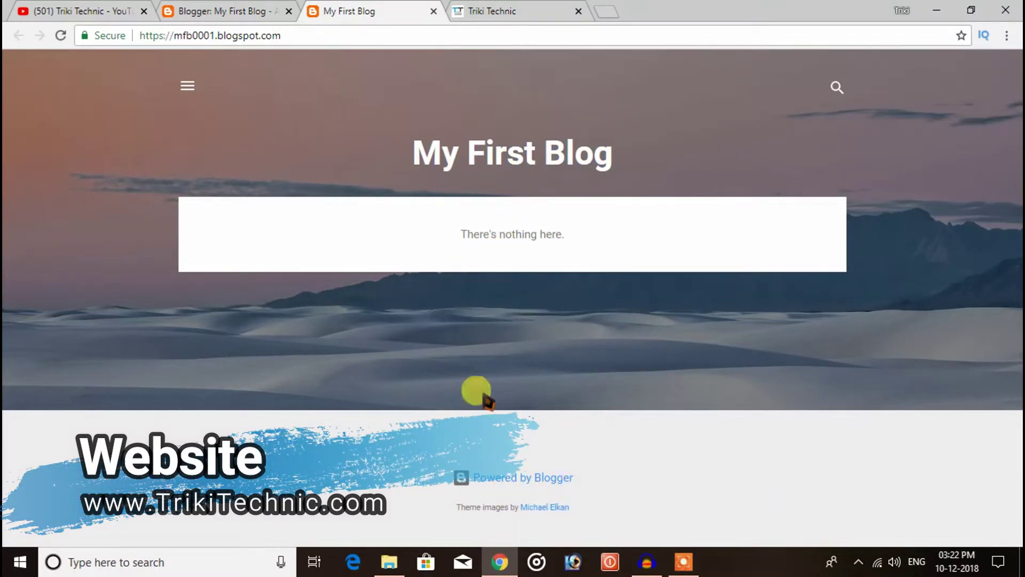
pyautogui.click(187, 85)
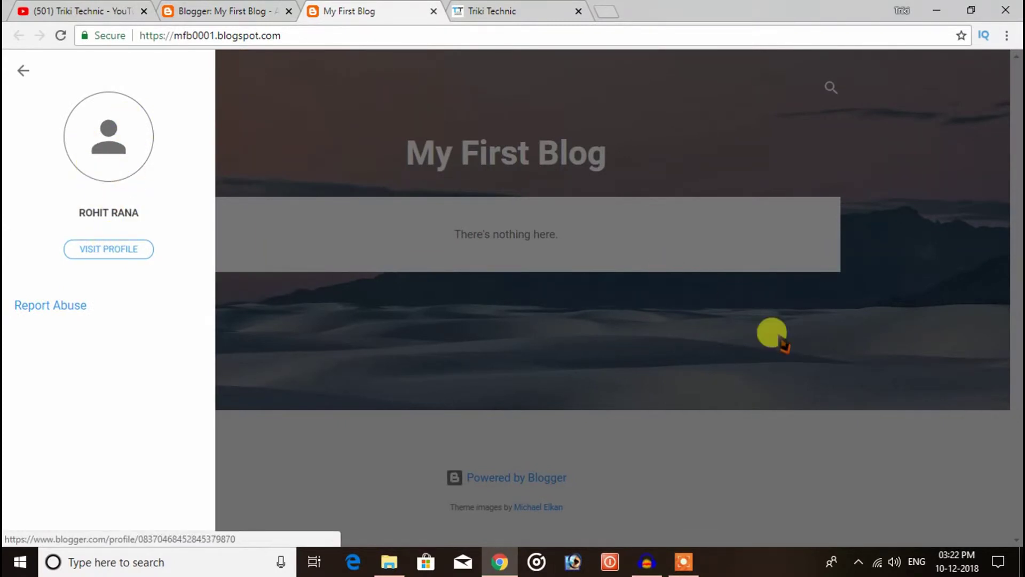
pyautogui.click(835, 424)
# Step: Return to the blog's dashboard and examine its Pages list and the Layout gadget sections from the sidebar and header down to the footer
pyautogui.click(224, 11)
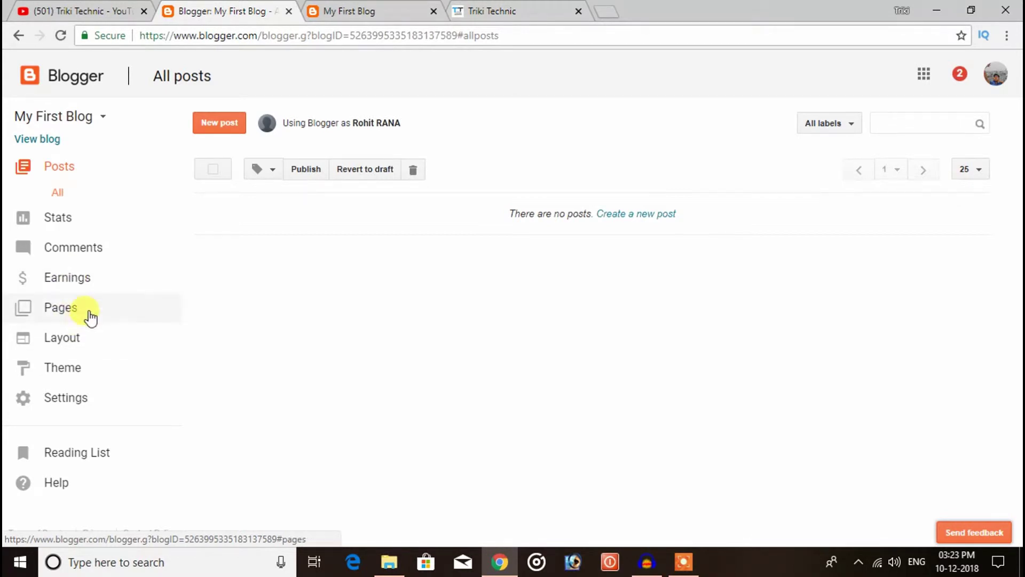
pyautogui.click(55, 316)
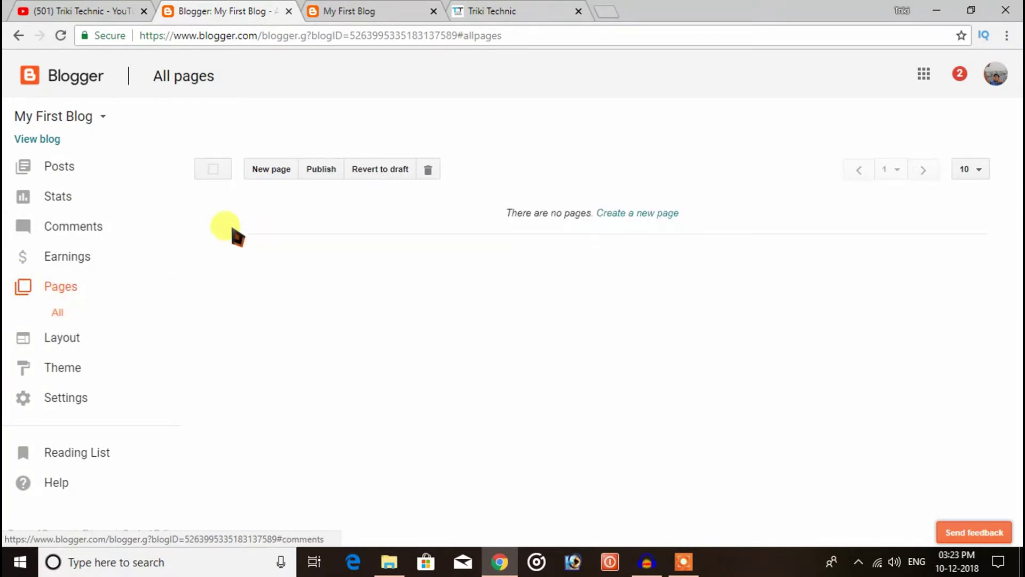
pyautogui.click(51, 346)
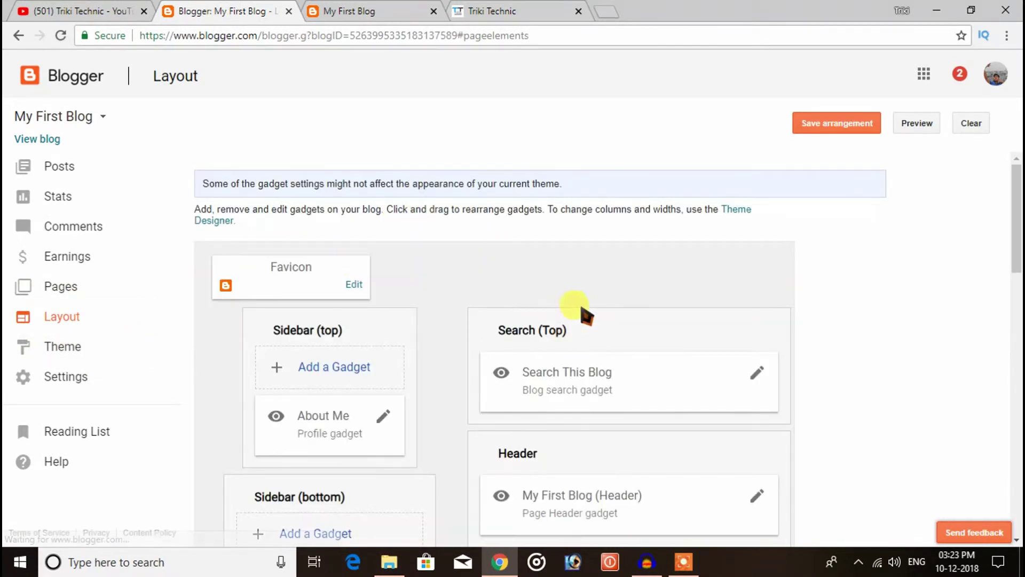
pyautogui.scroll(-2, 601, 318)
pyautogui.scroll(-1, 603, 321)
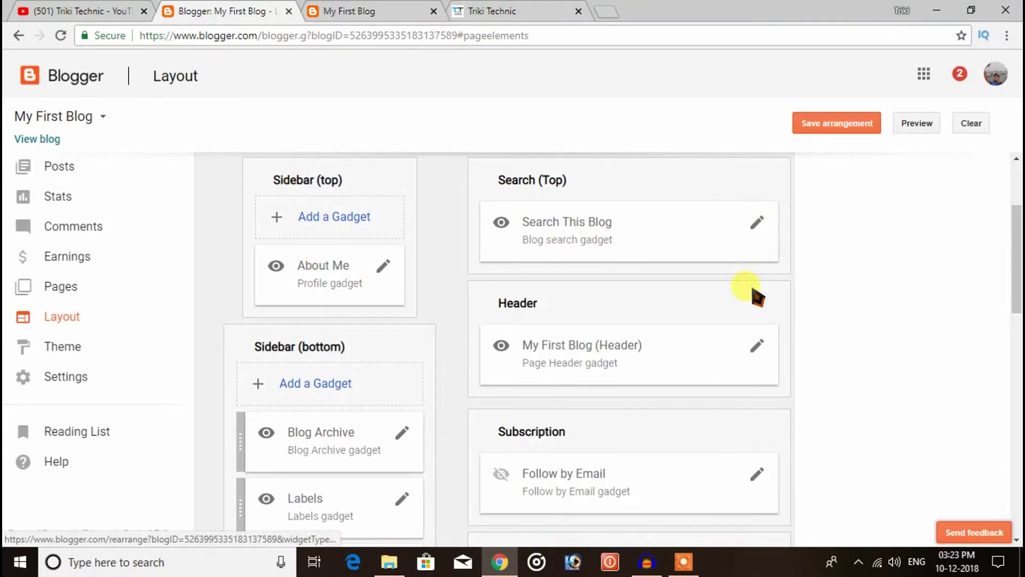
pyautogui.scroll(-1, 758, 296)
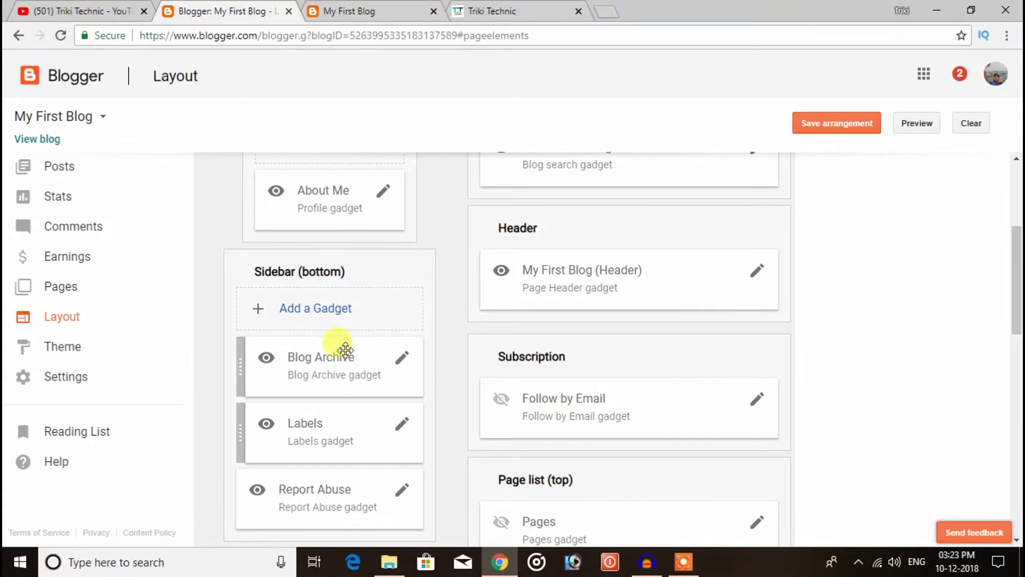
pyautogui.scroll(-3, 374, 407)
pyautogui.scroll(-2, 587, 405)
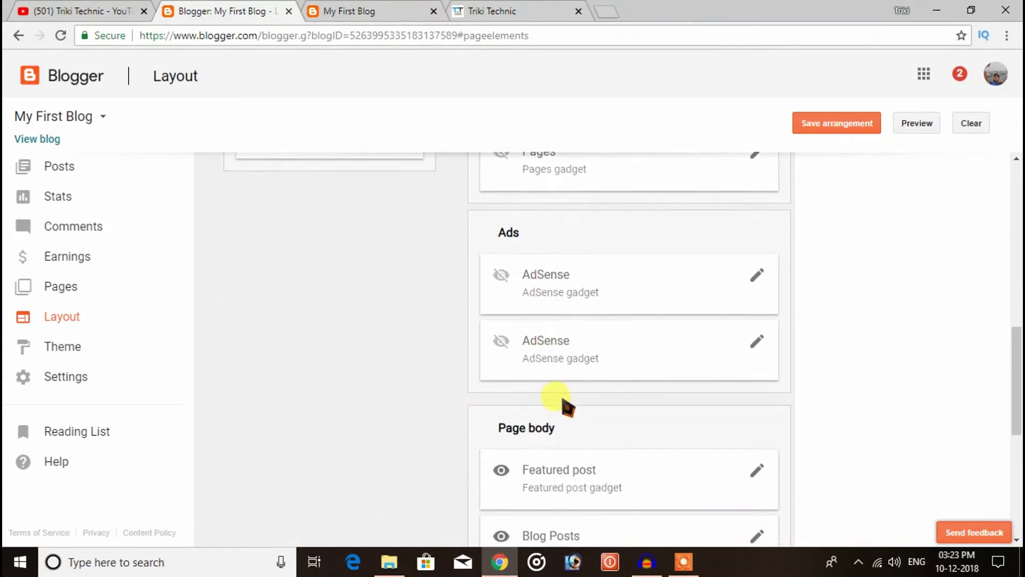
pyautogui.scroll(-1, 755, 299)
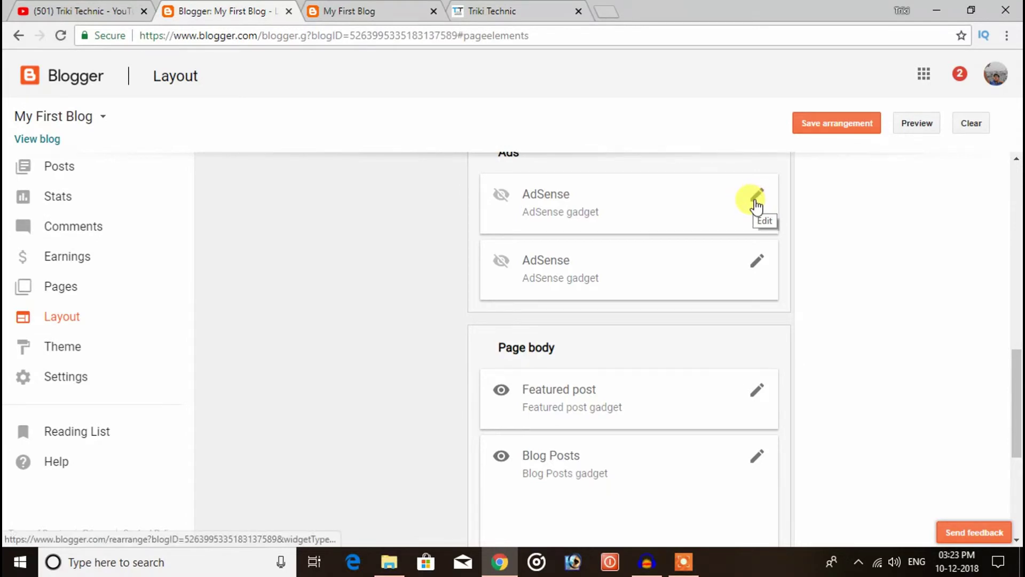
pyautogui.scroll(-4, 750, 208)
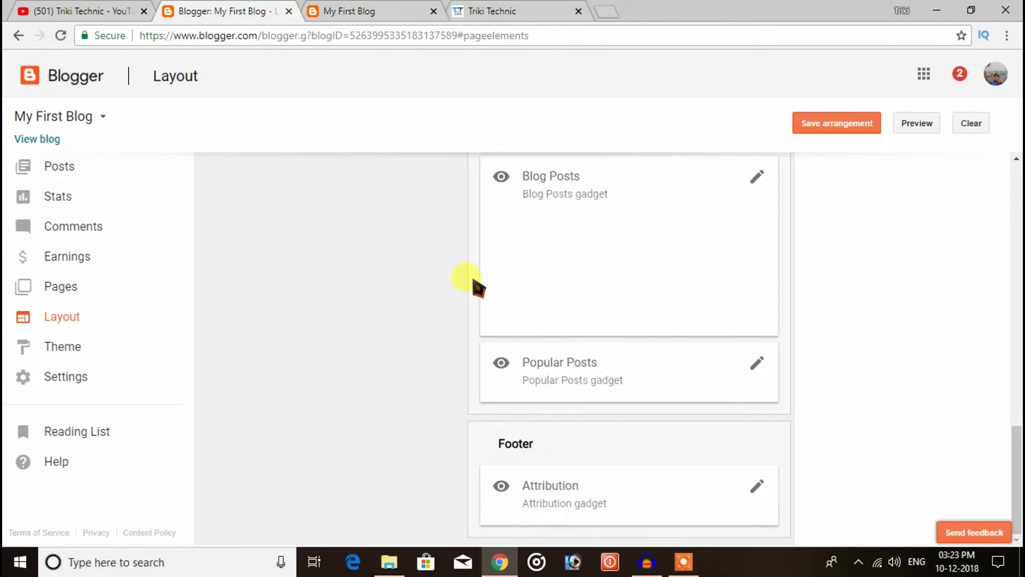
pyautogui.scroll(5, 454, 291)
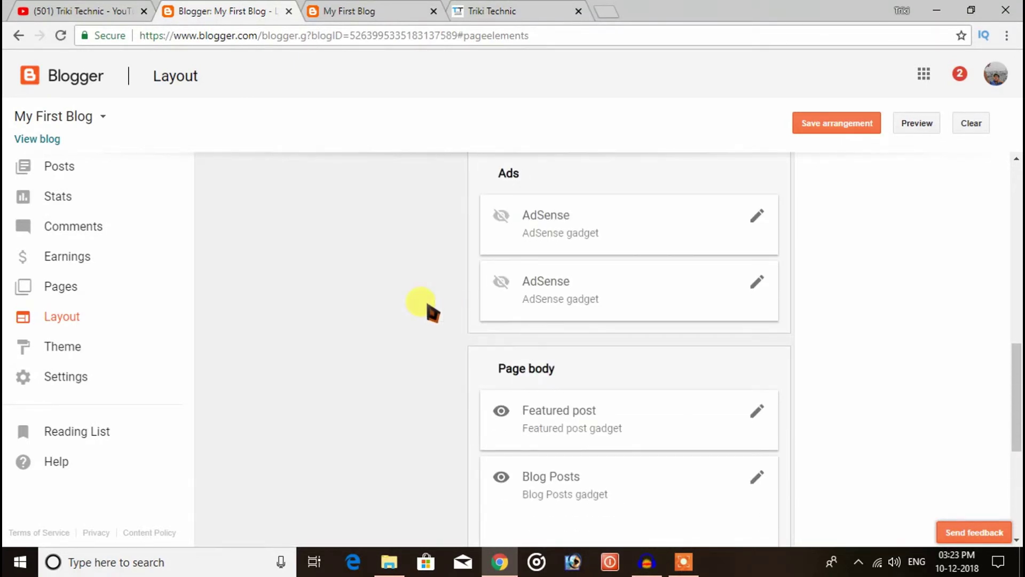
# Step: Review the Layout's gadget areas again, from the favicon and upper sidebar to the Header gadget and its edit option
pyautogui.scroll(10, 432, 312)
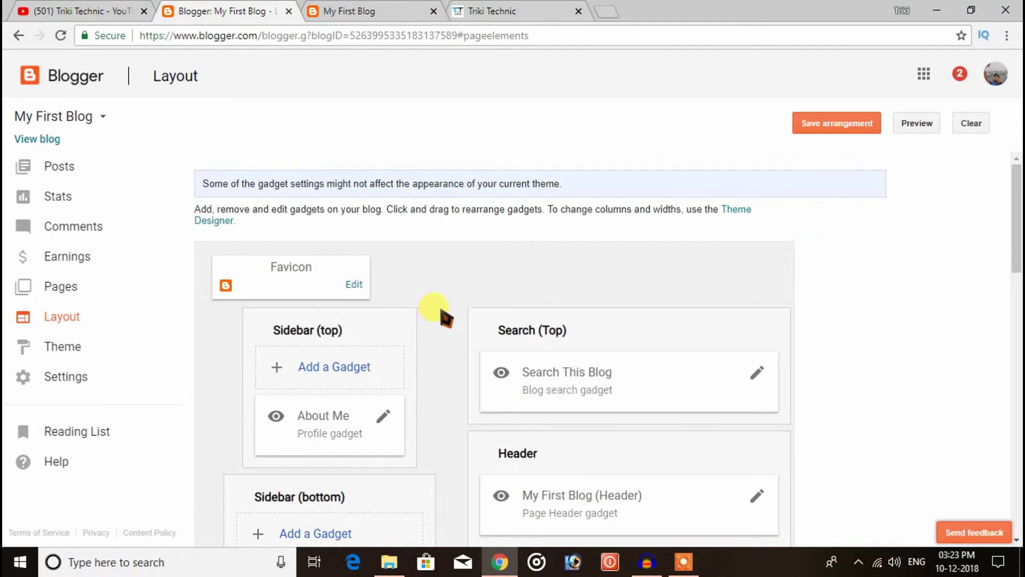
pyautogui.scroll(-1, 439, 315)
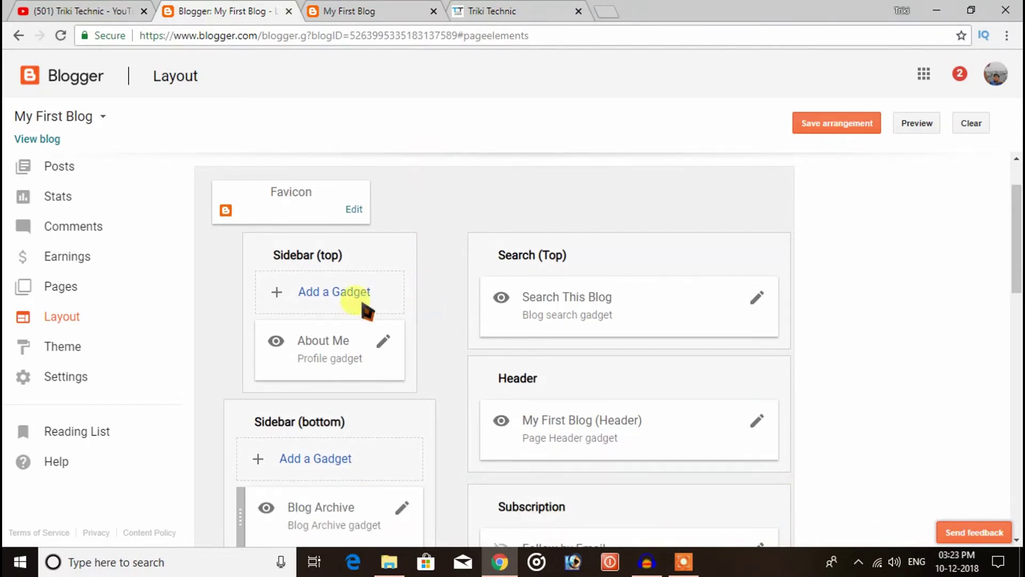
pyautogui.scroll(-2, 445, 283)
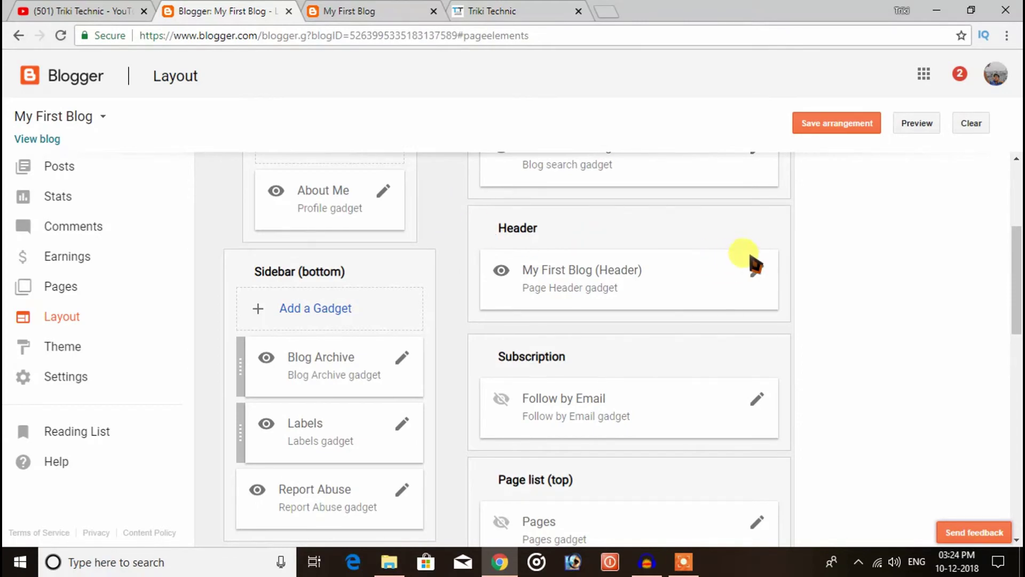
# Step: Switch to the Triki Technic website and open its Blogger Templates category
pyautogui.click(515, 10)
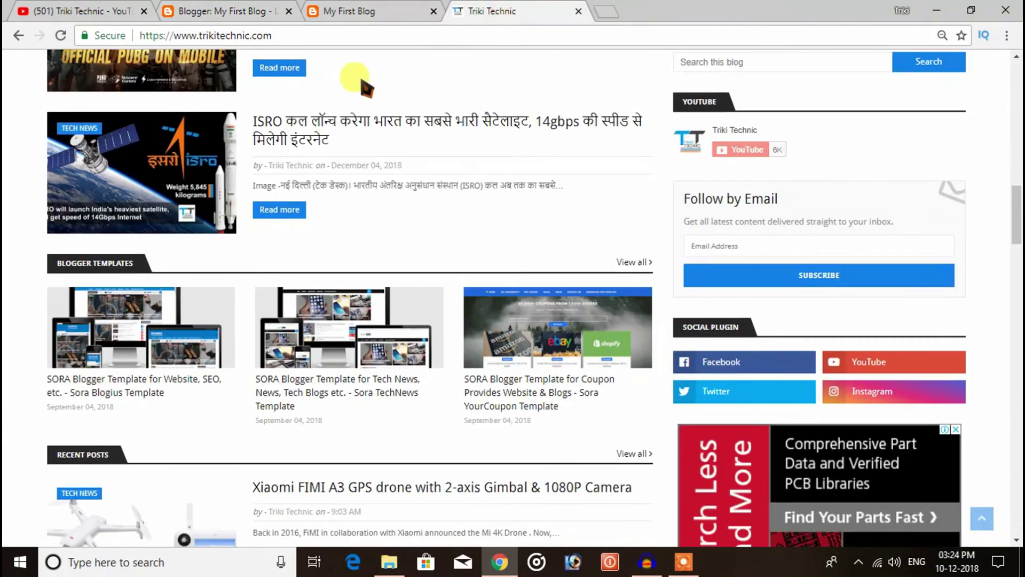
pyautogui.scroll(4, 411, 128)
pyautogui.scroll(10, 411, 128)
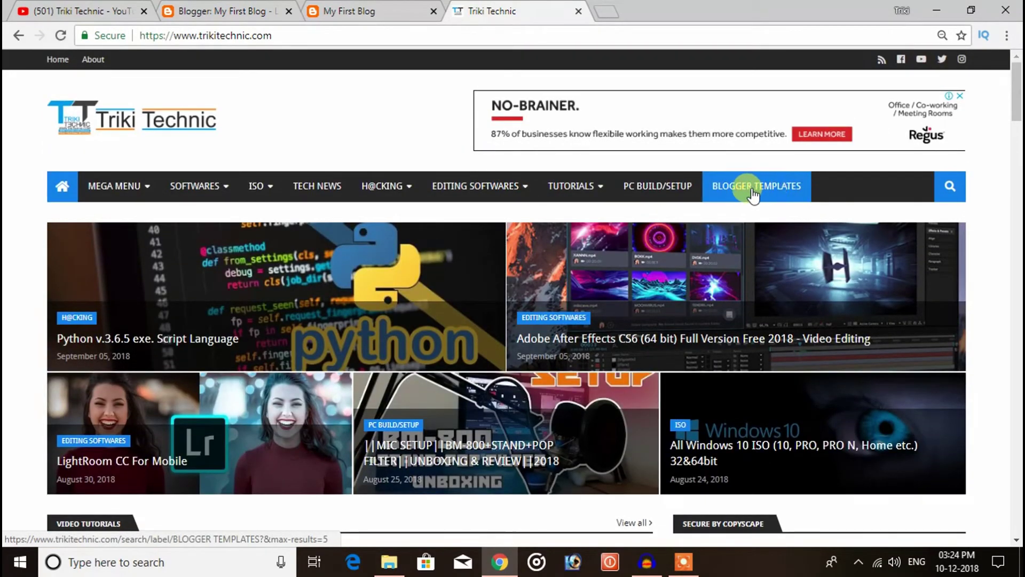
pyautogui.click(731, 188)
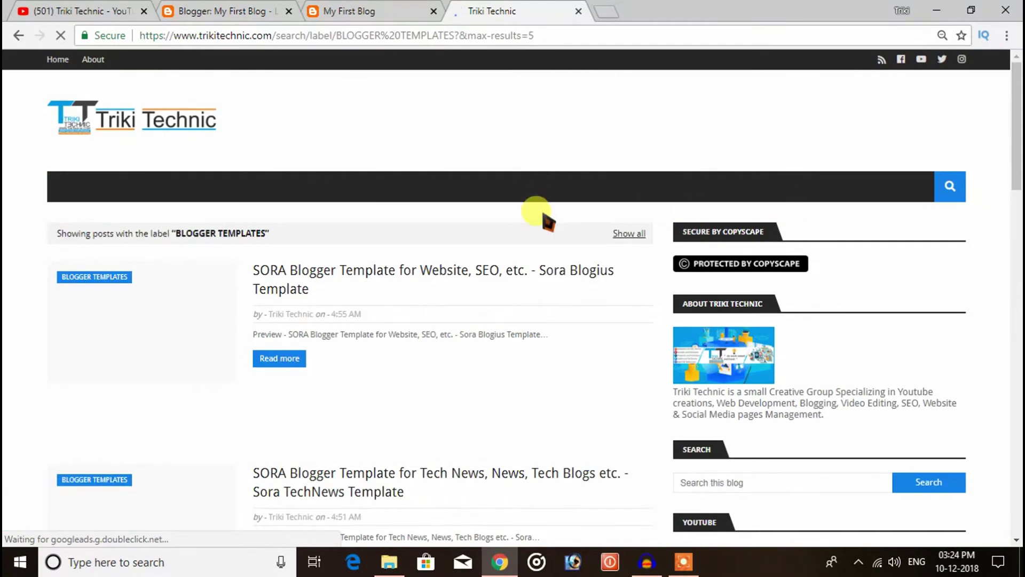
# Step: Browse the SORA Blogger template posts in the category, checking their previews and intended uses, and return to the start of the list
pyautogui.scroll(-1, 386, 300)
pyautogui.scroll(-3, 320, 251)
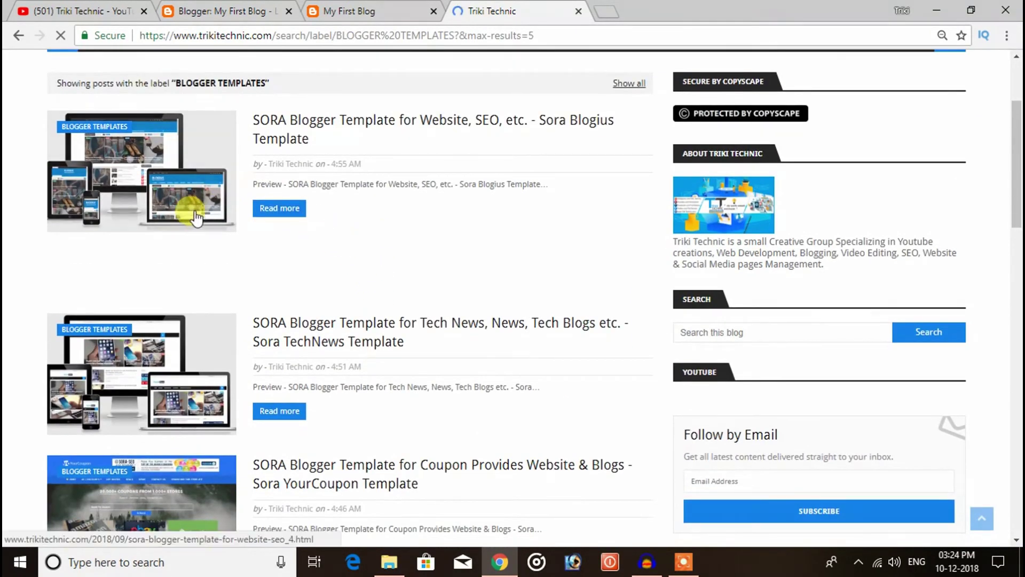
pyautogui.scroll(-2, 189, 205)
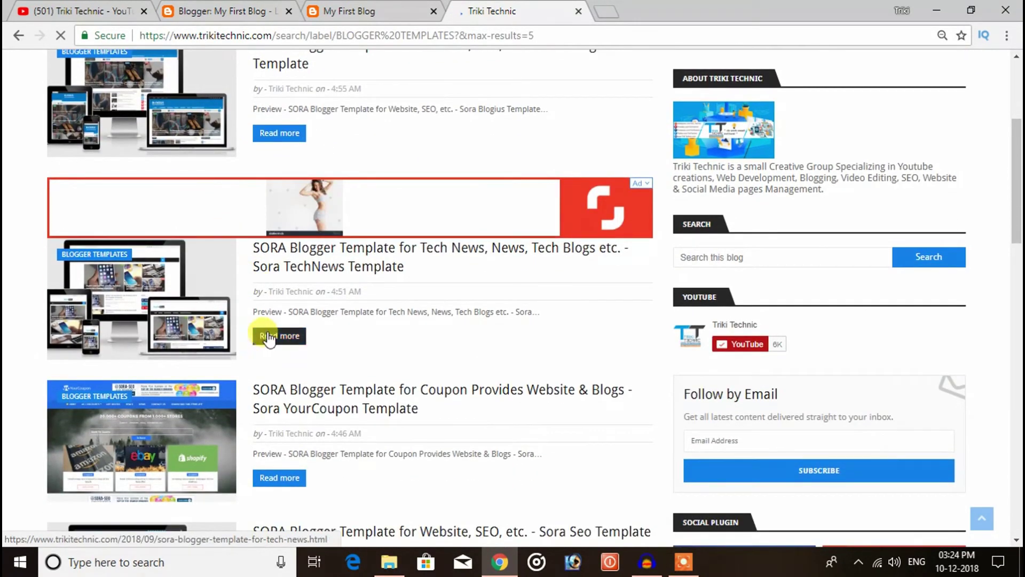
pyautogui.scroll(-1, 210, 314)
pyautogui.scroll(-2, 209, 315)
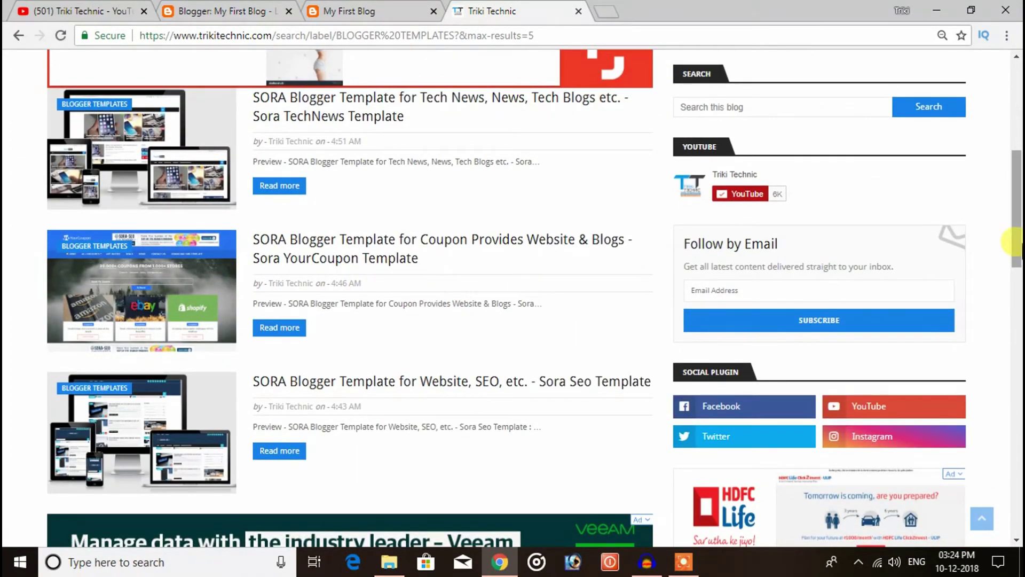
pyautogui.moveTo(1016, 205); pyautogui.dragTo(1011, 113)
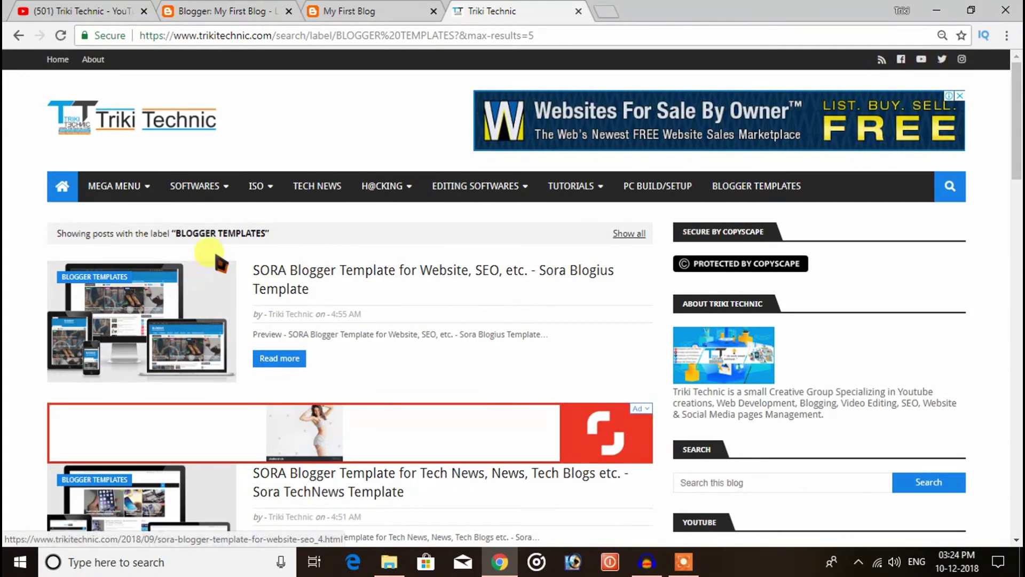
pyautogui.scroll(-2, 445, 260)
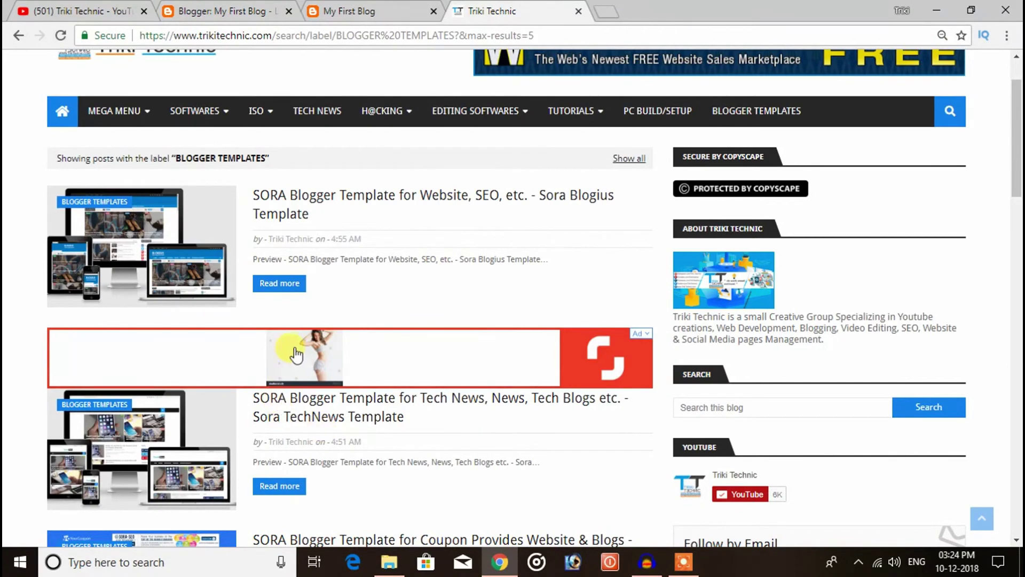
pyautogui.scroll(-3, 298, 349)
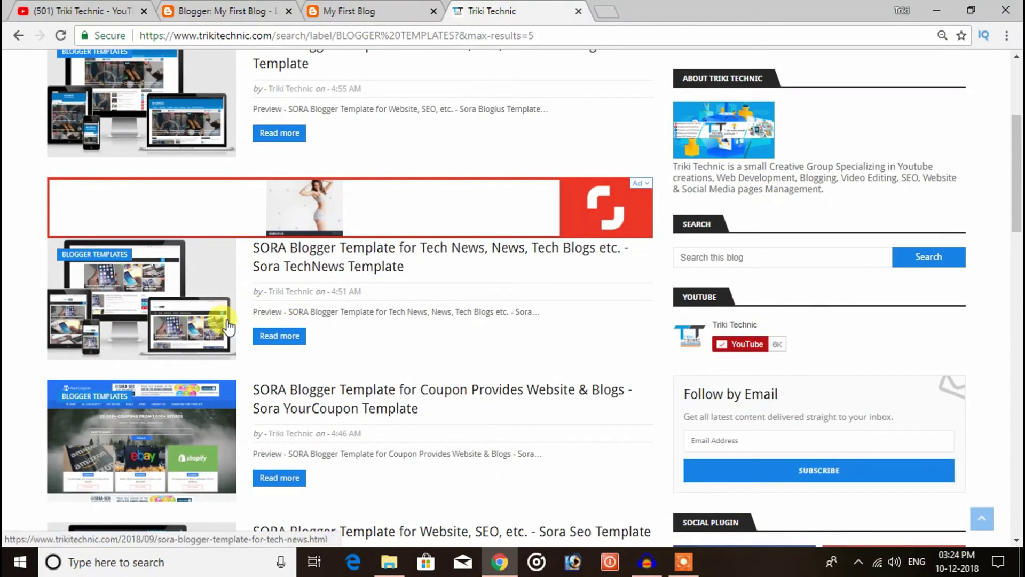
pyautogui.scroll(-1, 229, 320)
pyautogui.scroll(-3, 230, 322)
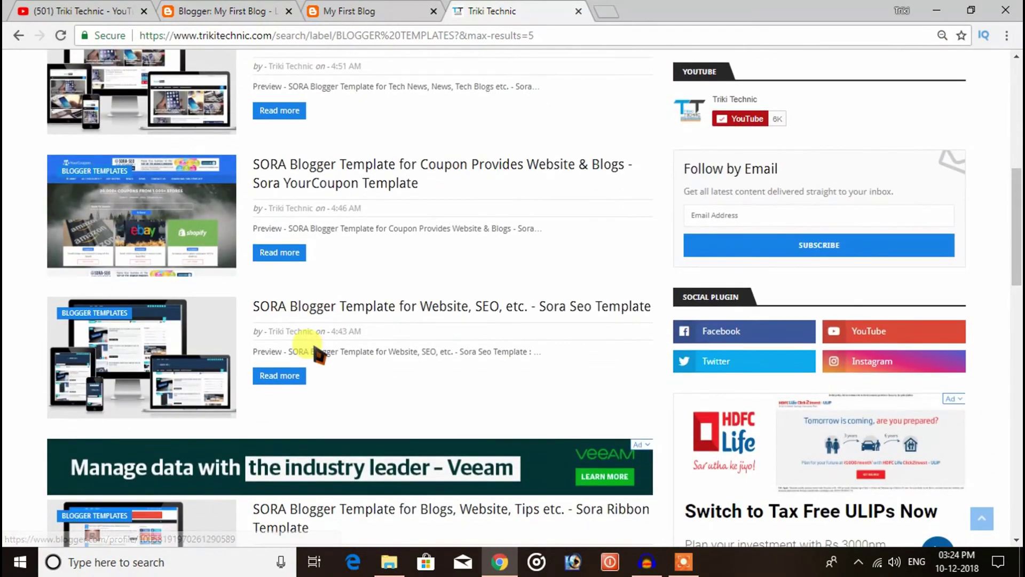
pyautogui.scroll(9, 444, 293)
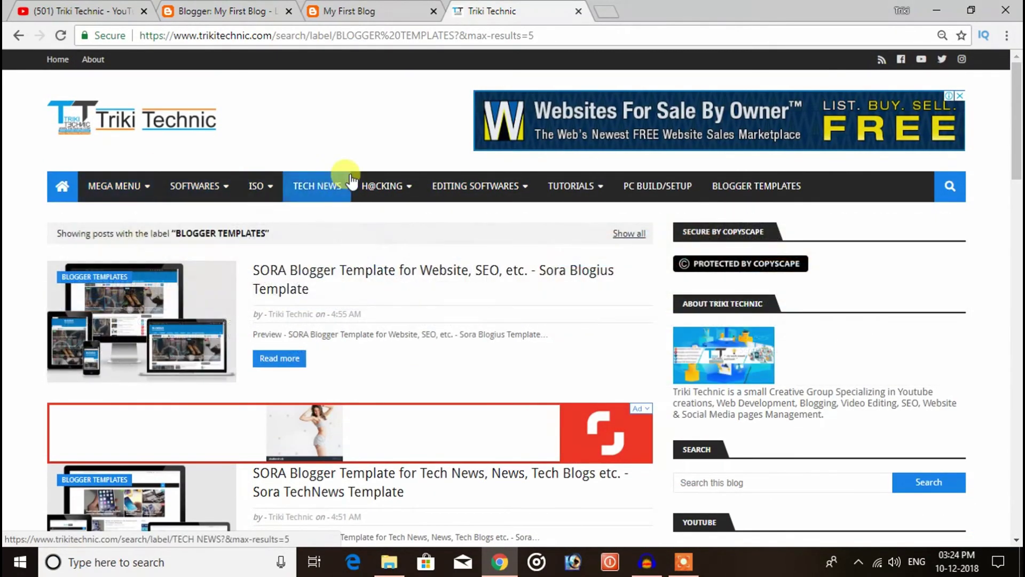
pyautogui.moveTo(501, 208)
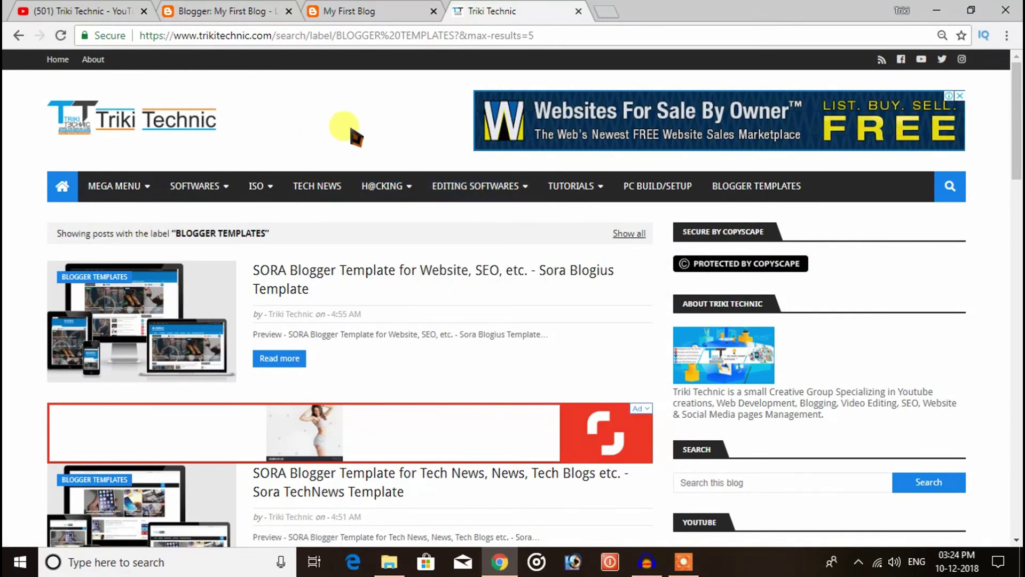